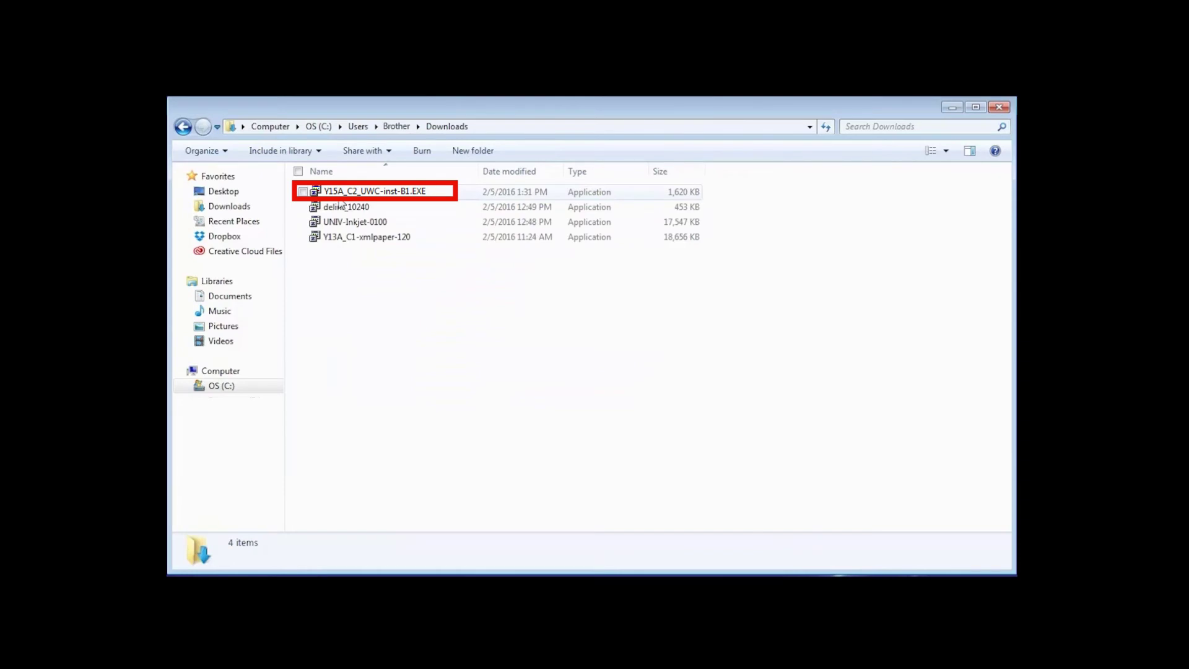
Run the Brother installer Y15A_C2_UWC-inst-B1.EXE from the Downloads folder
double_click(345, 194)
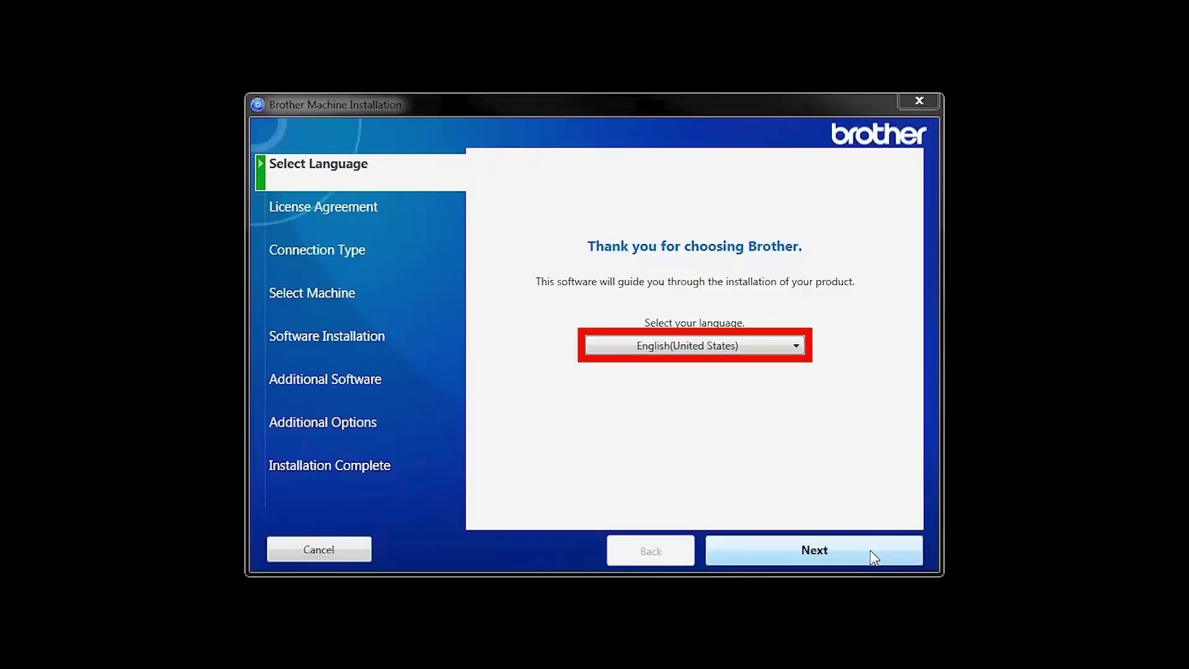
Accept the Brother license agreement and select Wireless Network Connection (Wi-Fi)
click(871, 551)
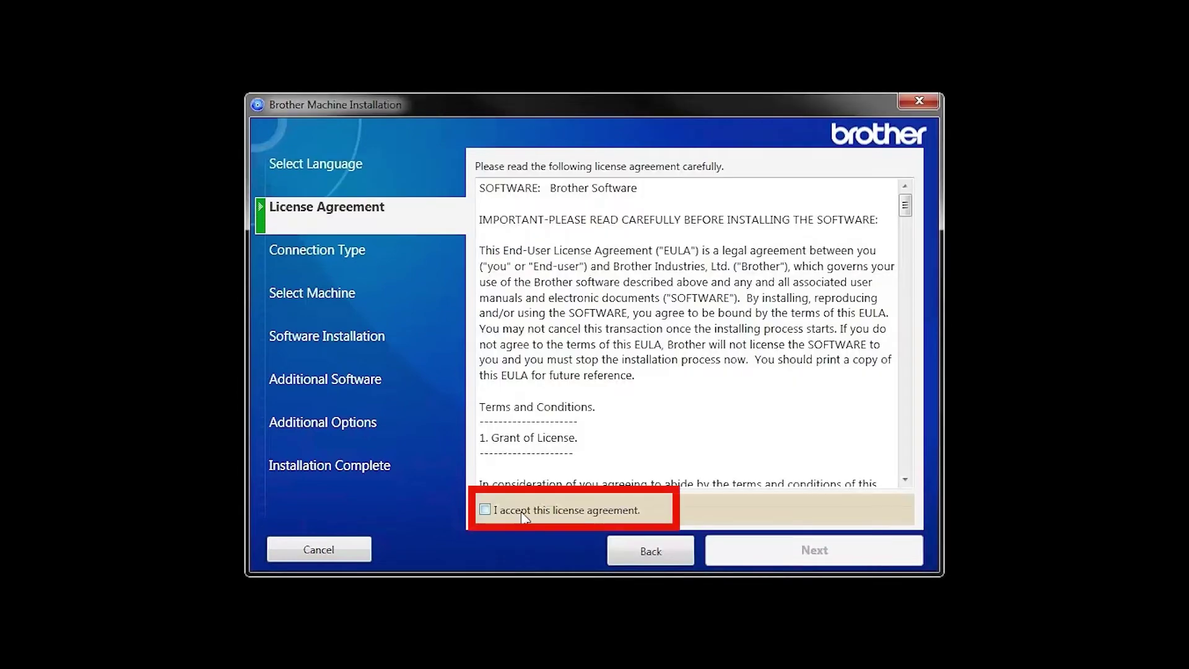
click(484, 509)
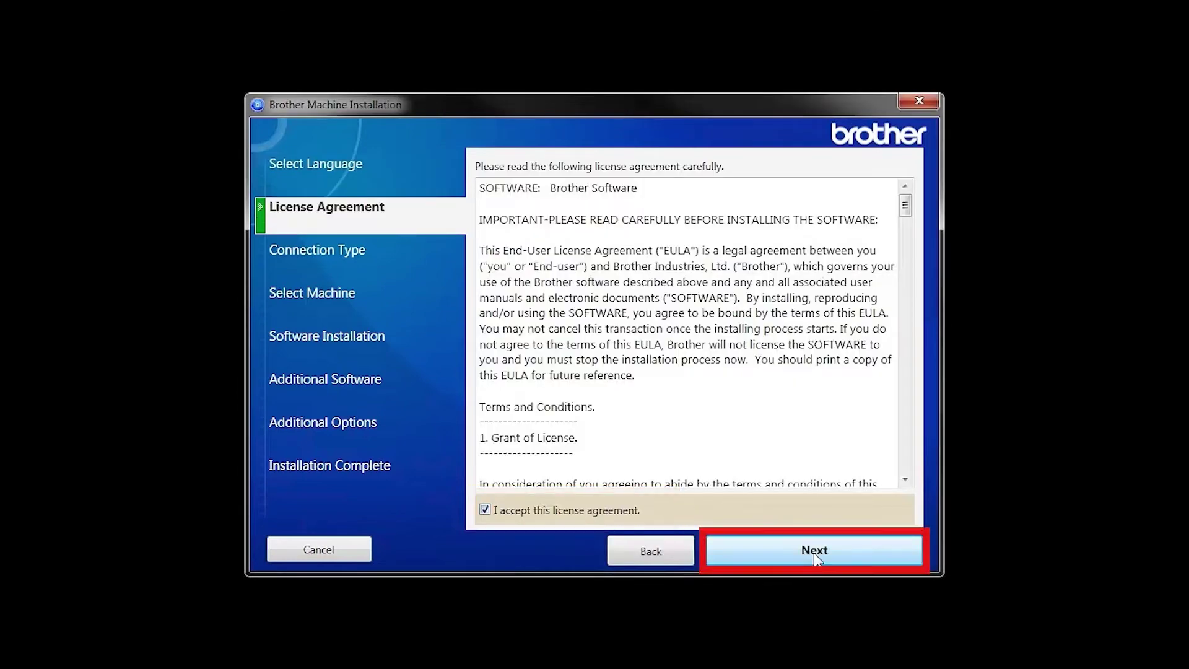
click(873, 558)
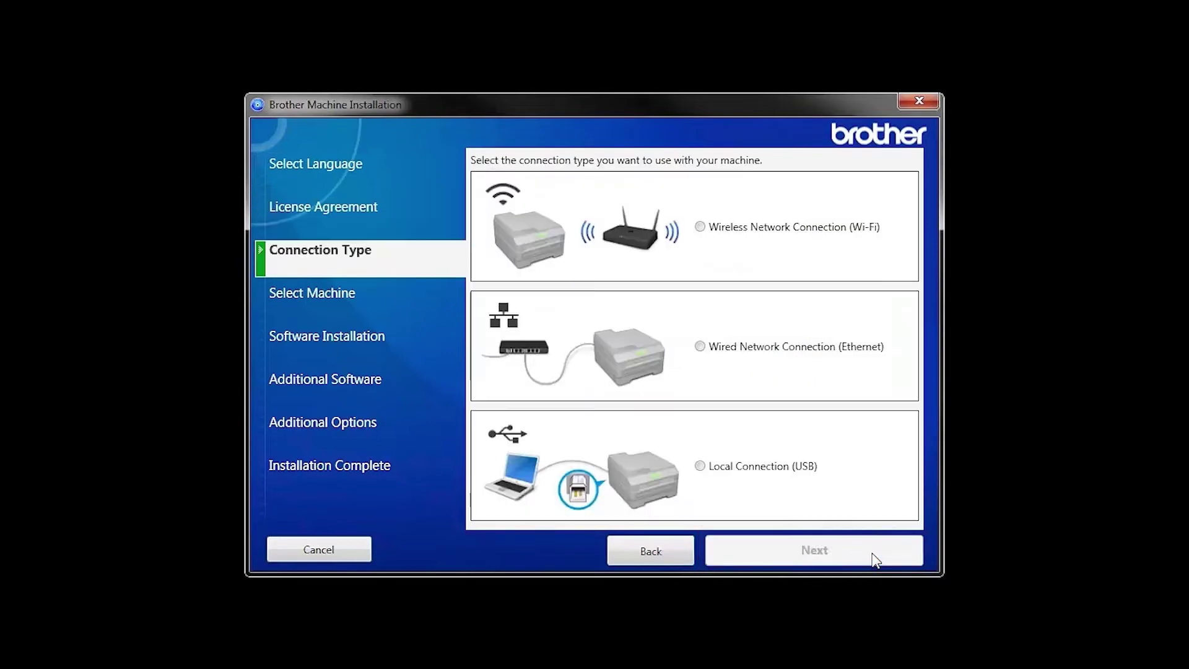
click(701, 227)
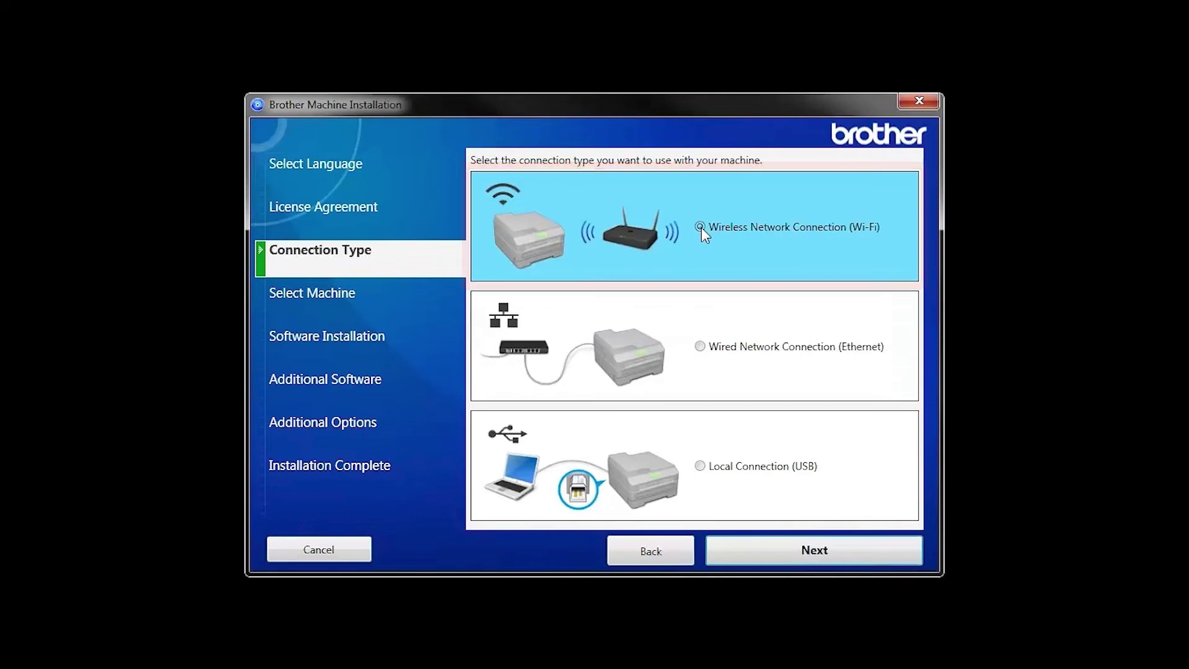
click(870, 549)
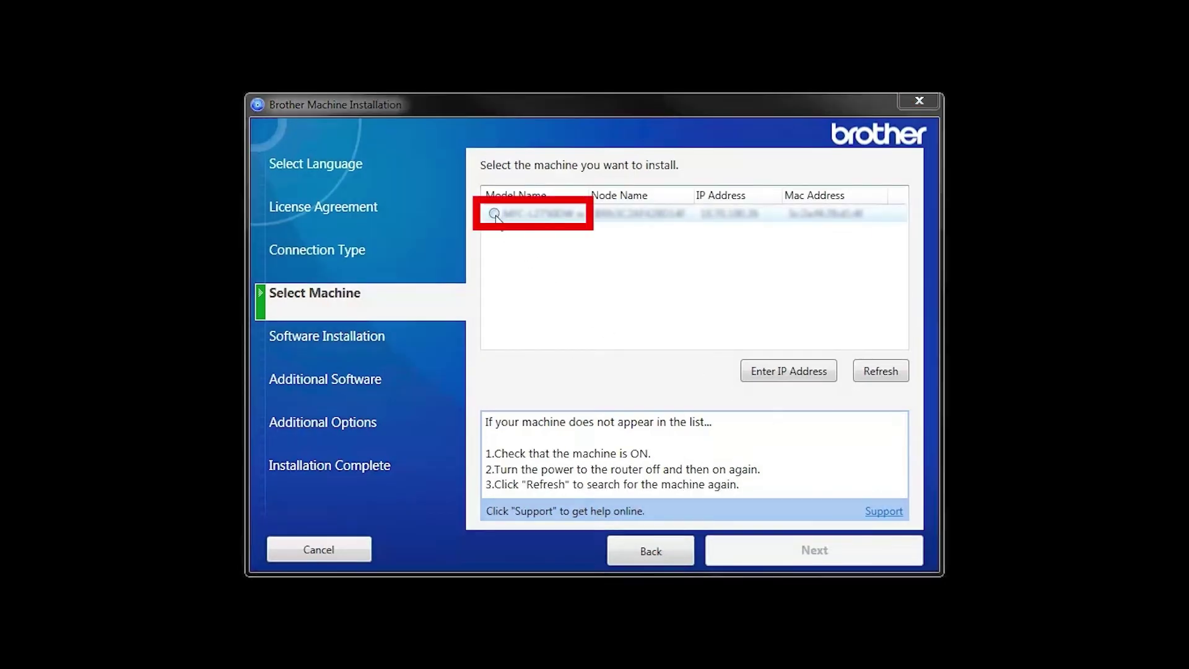
Select the detected Brother printer and start the Standard (Recommended) installation
click(495, 214)
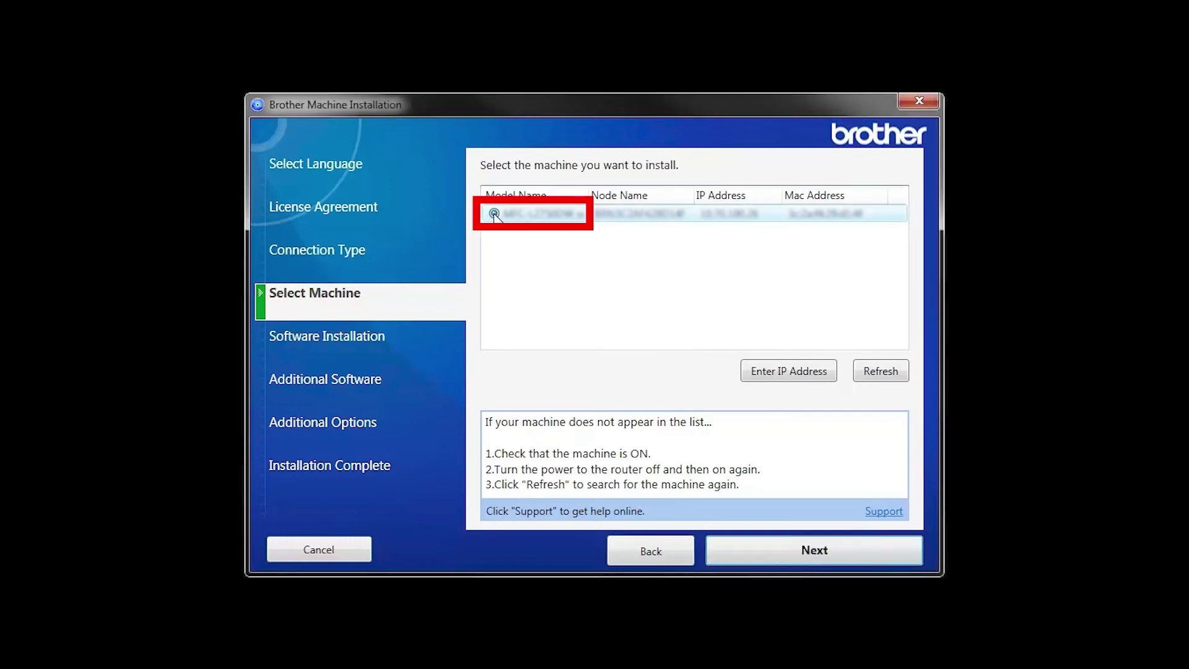
click(860, 555)
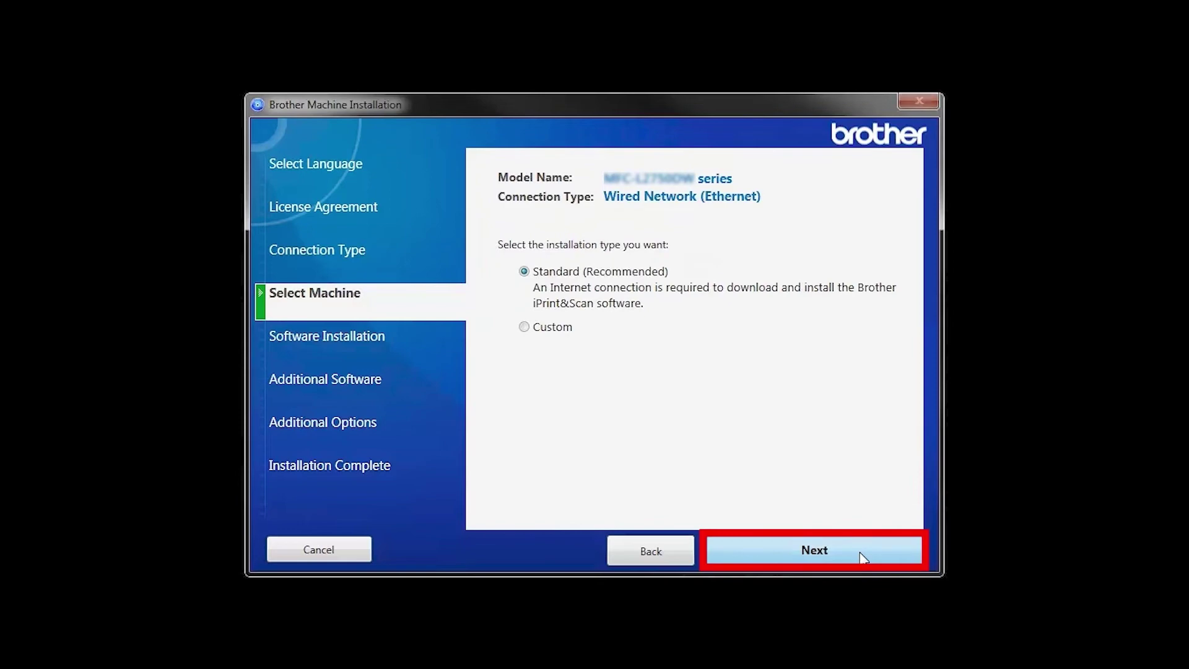
click(859, 555)
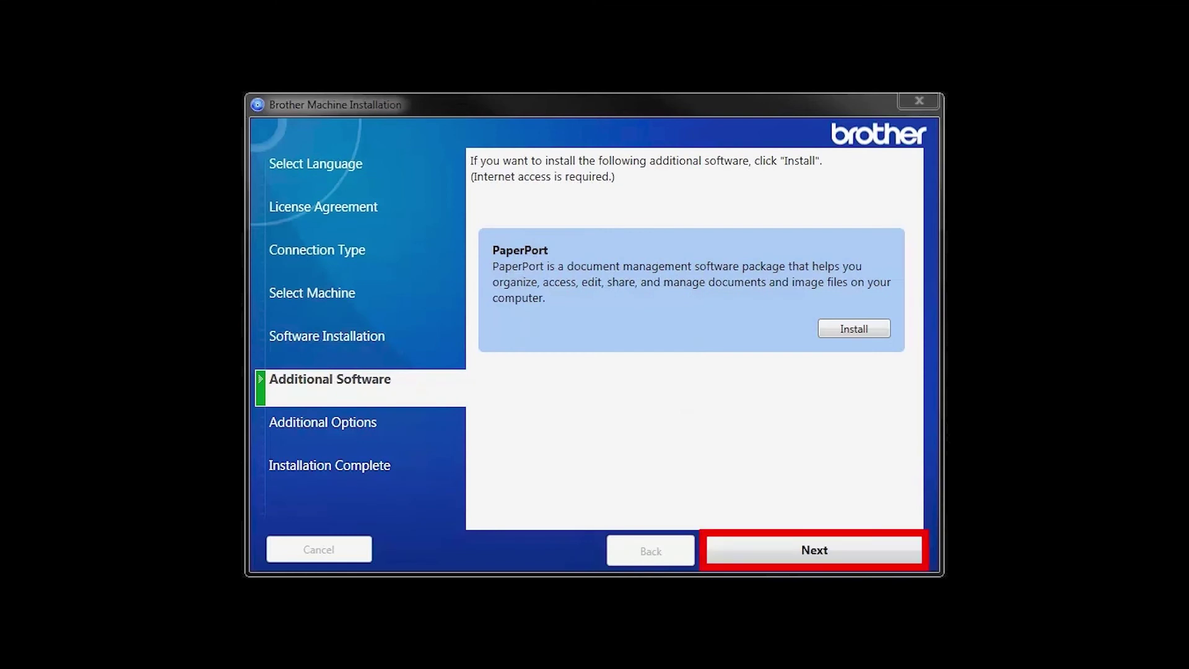
Skip the optional PaperPort software on the Additional Software step
click(876, 550)
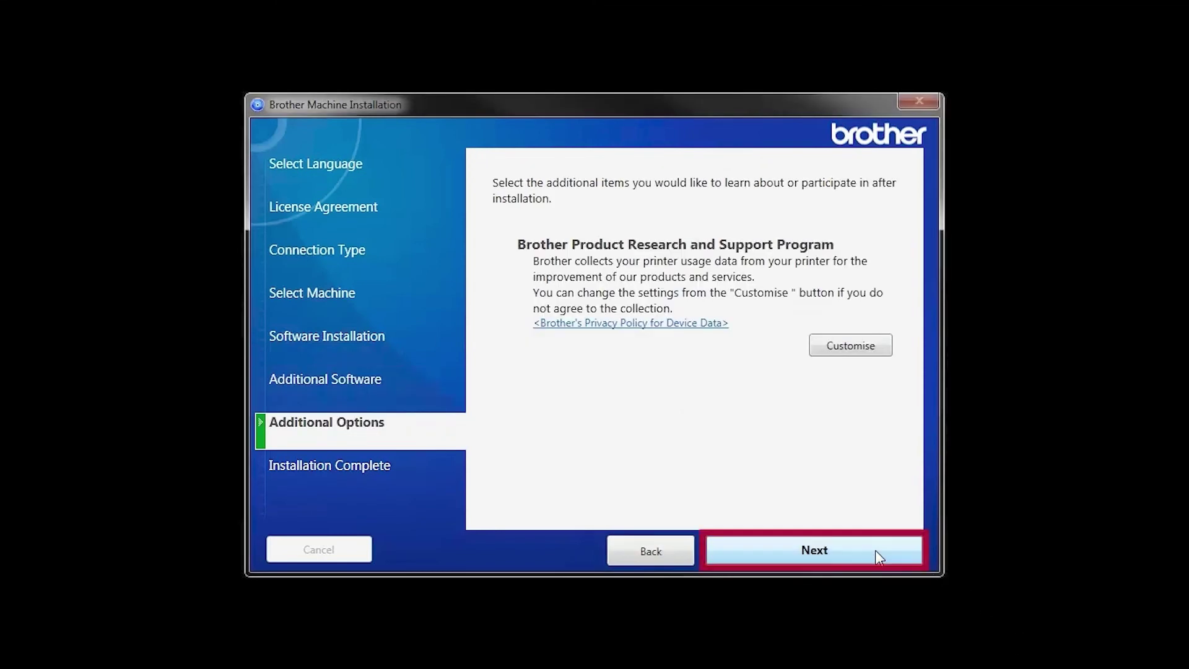
click(875, 550)
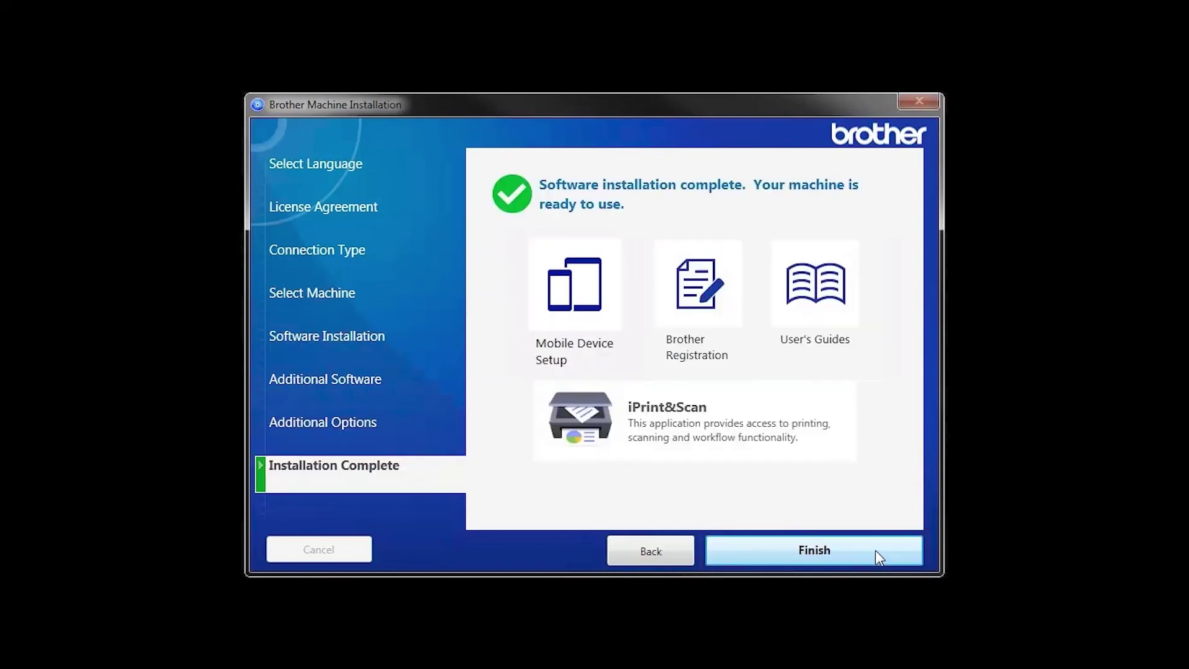